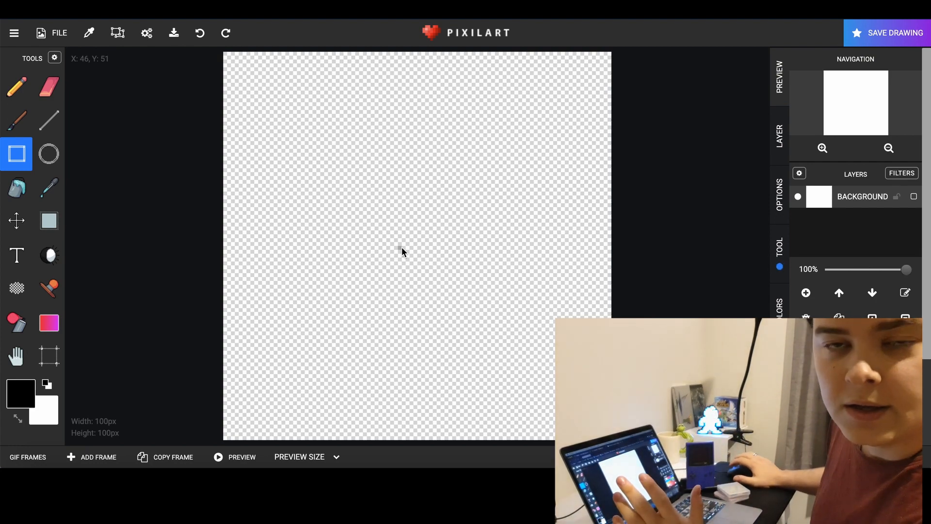
# Step: Draw a large black ellipse outline in the middle of the canvas with a rectangle outline joined beneath it
pyautogui.scroll(1, 402, 247)
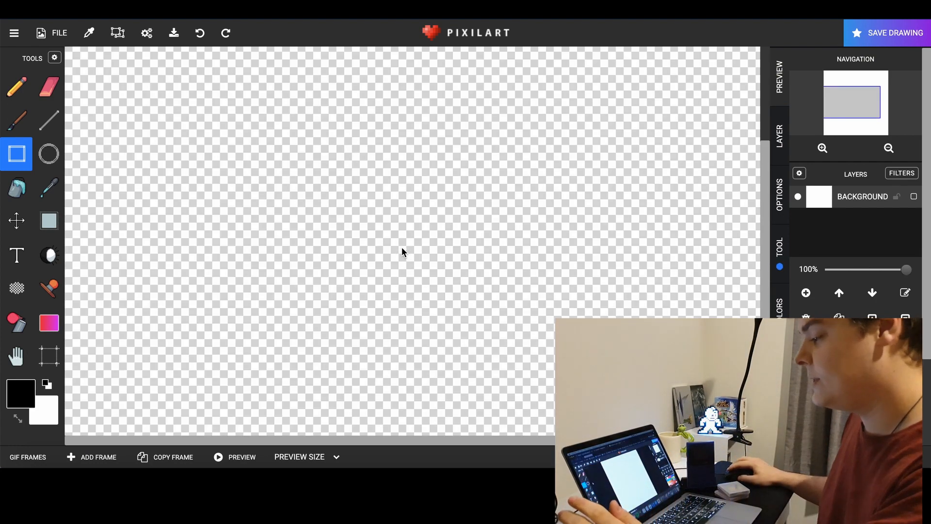
pyautogui.scroll(-1, 401, 246)
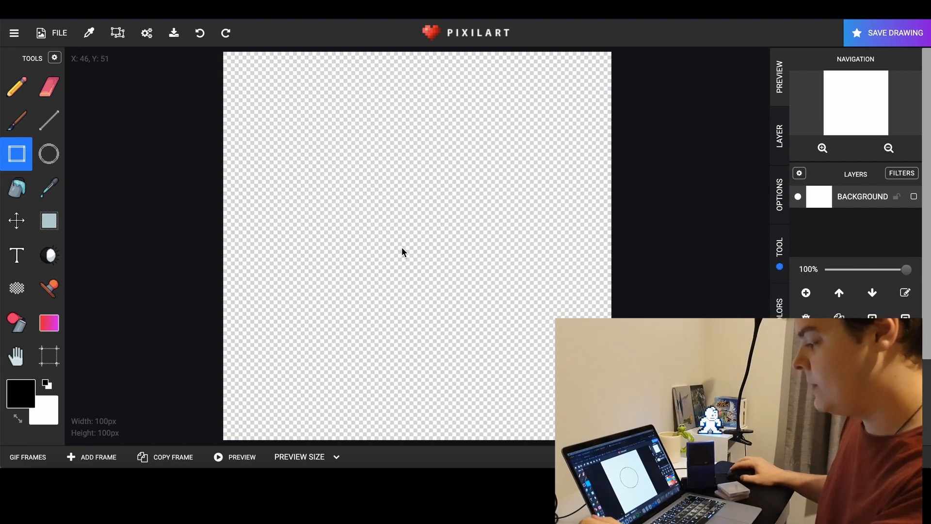
pyautogui.click(48, 154)
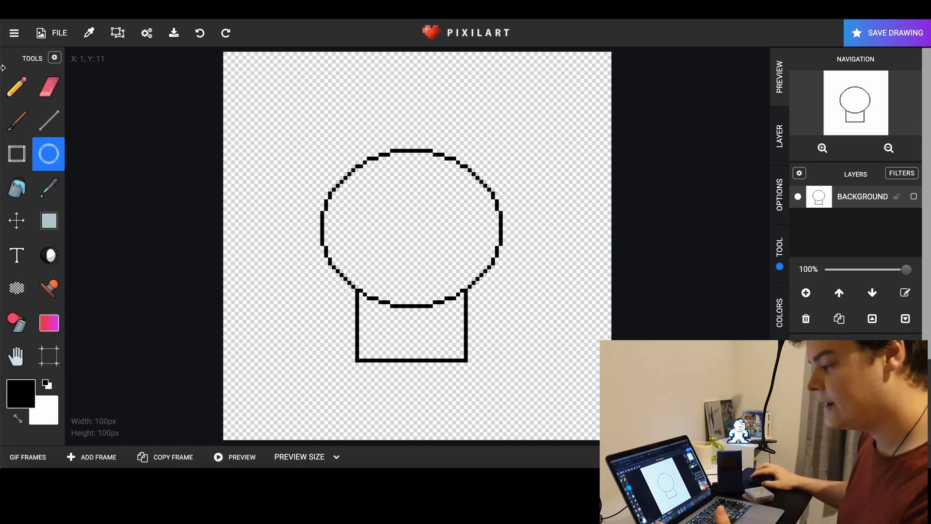
# Step: Try the Pencil and Eraser tools on the canvas and undo the test marks
pyautogui.click(16, 97)
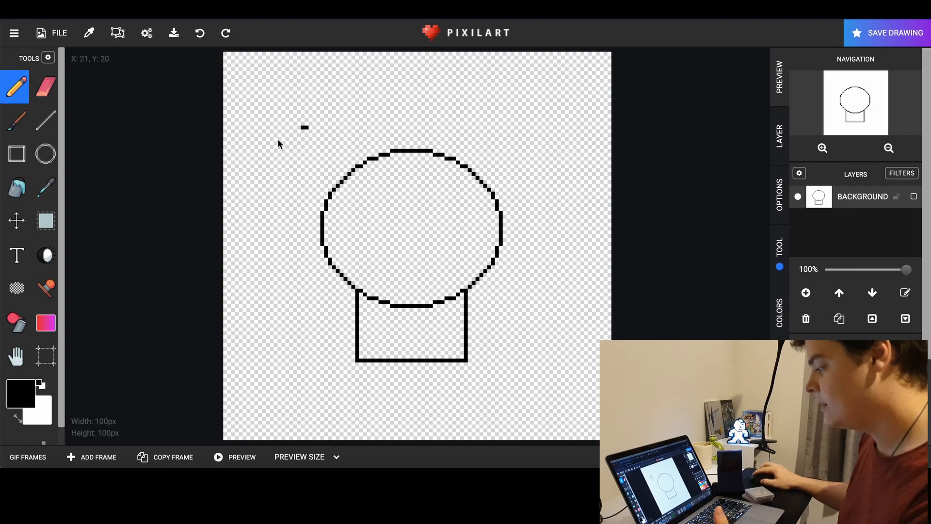
pyautogui.click(200, 33)
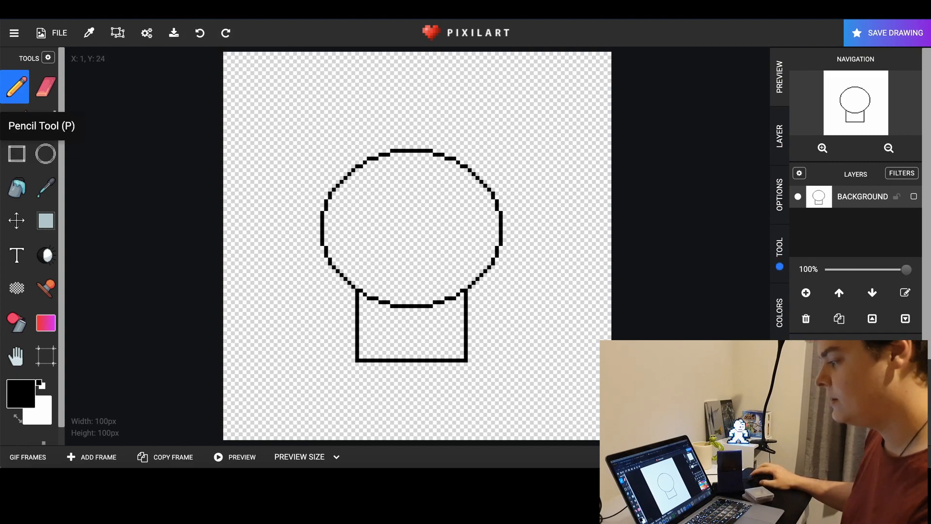
pyautogui.click(45, 87)
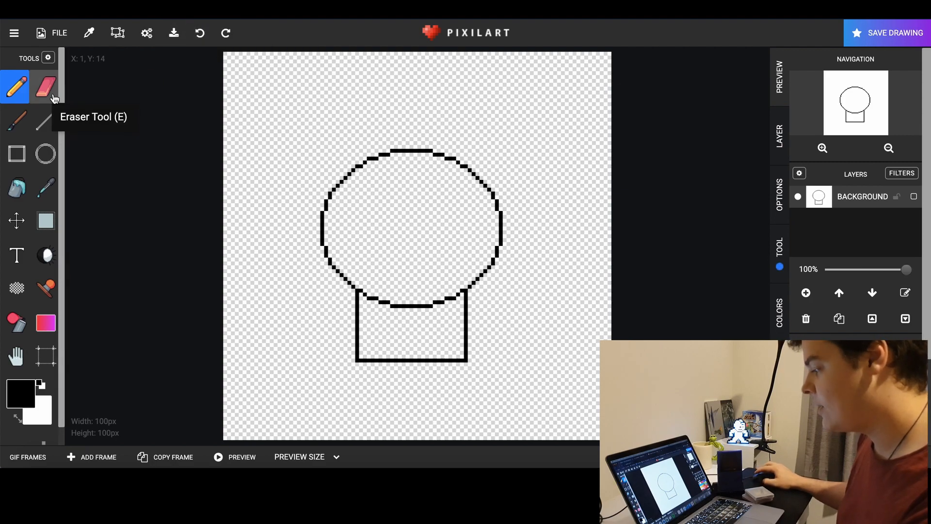
pyautogui.click(200, 33)
# Step: Scribble a soft black blob beside the ellipse with the Brush tool and undo the test strokes
pyautogui.click(16, 151)
pyautogui.click(14, 134)
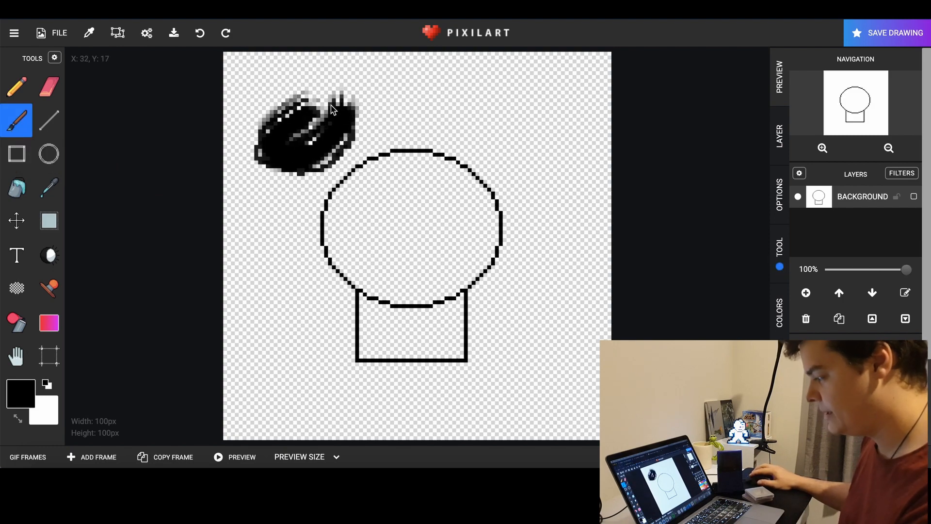
pyautogui.moveTo(339, 111)
pyautogui.mouseDown()
pyautogui.moveTo(282, 109)
pyautogui.moveTo(265, 135)
pyautogui.mouseUp()
pyautogui.moveTo(326, 132); pyautogui.dragTo(317, 130)
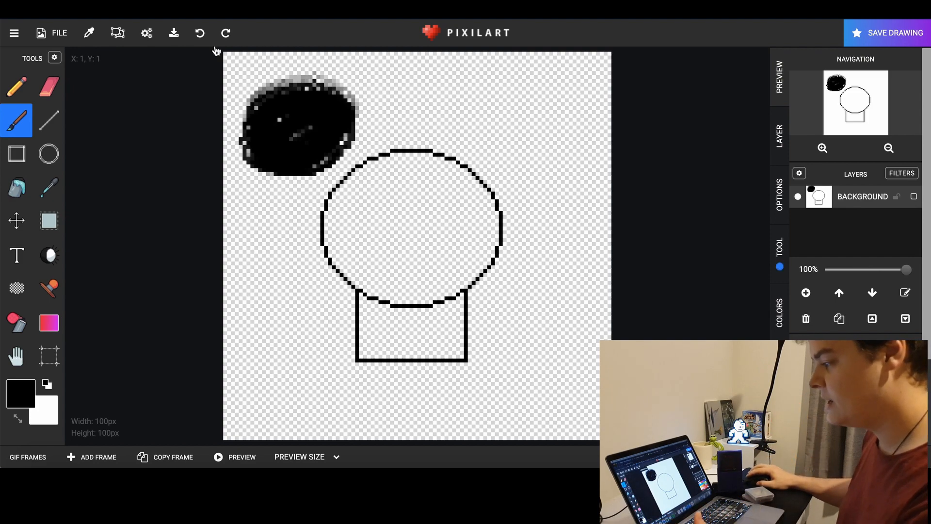
pyautogui.moveTo(347, 96)
pyautogui.mouseDown()
pyautogui.moveTo(320, 96)
pyautogui.moveTo(247, 71)
pyautogui.moveTo(338, 138)
pyautogui.mouseUp()
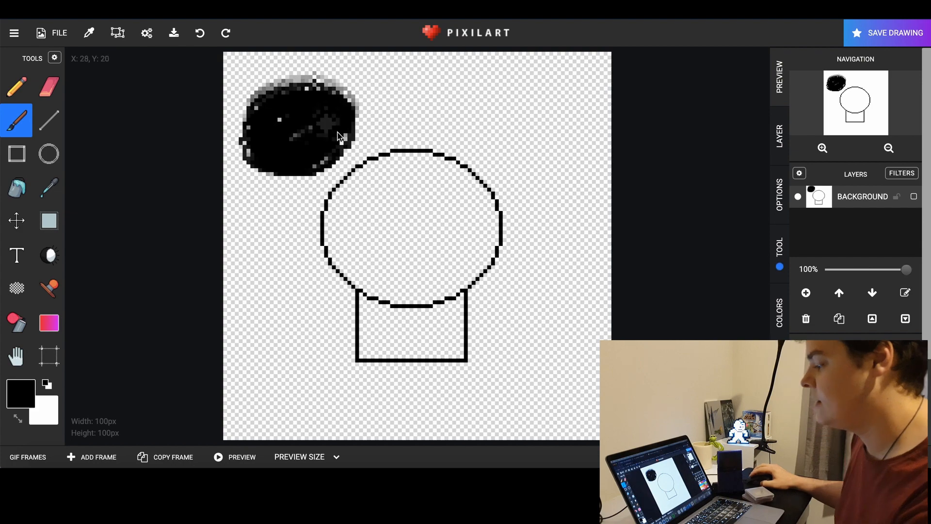
pyautogui.moveTo(268, 229)
pyautogui.mouseDown()
pyautogui.moveTo(281, 309)
pyautogui.moveTo(296, 300)
pyautogui.moveTo(282, 240)
pyautogui.moveTo(330, 385)
pyautogui.moveTo(294, 388)
pyautogui.moveTo(293, 309)
pyautogui.moveTo(261, 202)
pyautogui.mouseUp()
pyautogui.click(203, 33)
pyautogui.click(203, 34)
pyautogui.click(202, 34)
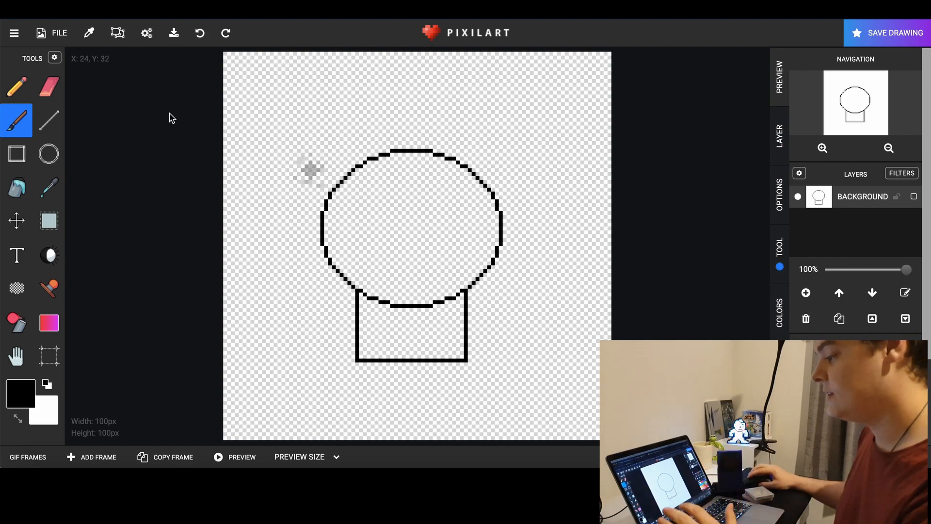
# Step: Draw a few connected test lines beside the ellipse with the Line tool and undo them all
pyautogui.click(38, 124)
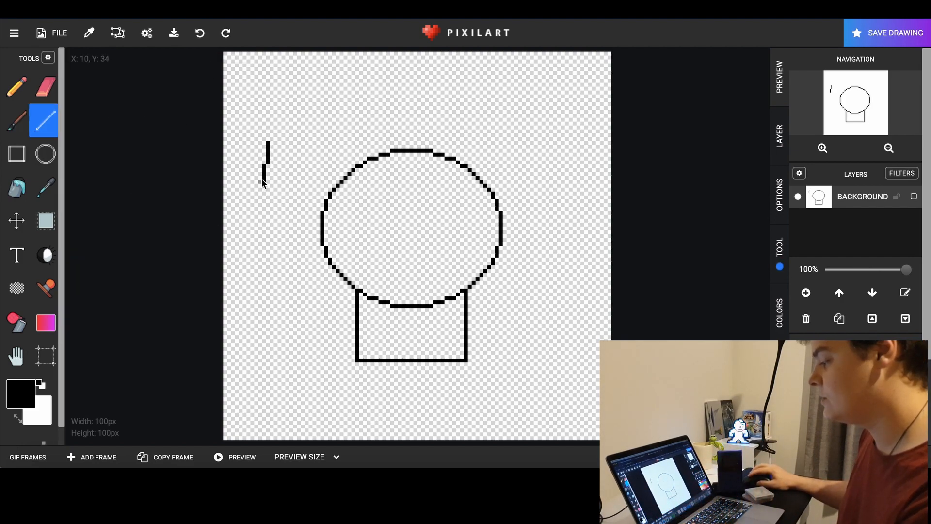
pyautogui.moveTo(315, 139); pyautogui.dragTo(382, 92)
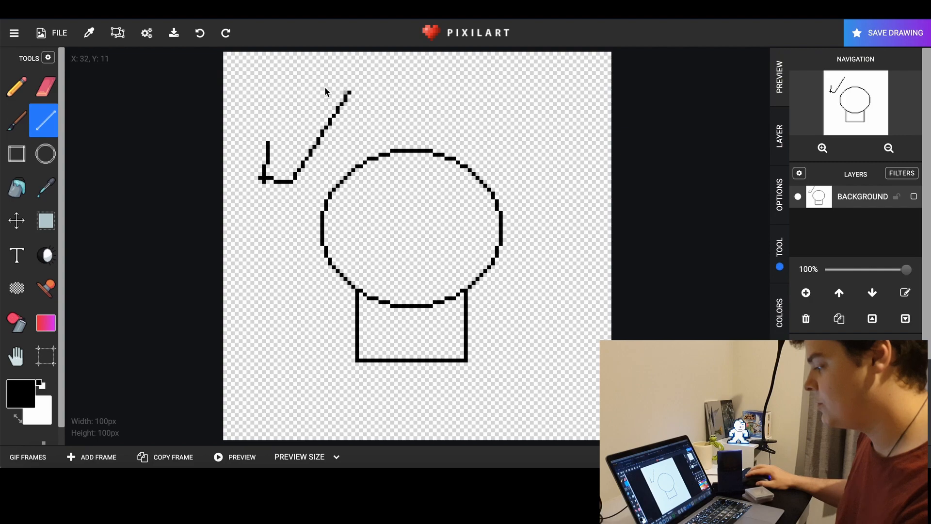
pyautogui.click(201, 36)
pyautogui.click(202, 36)
pyautogui.click(201, 36)
pyautogui.click(201, 36)
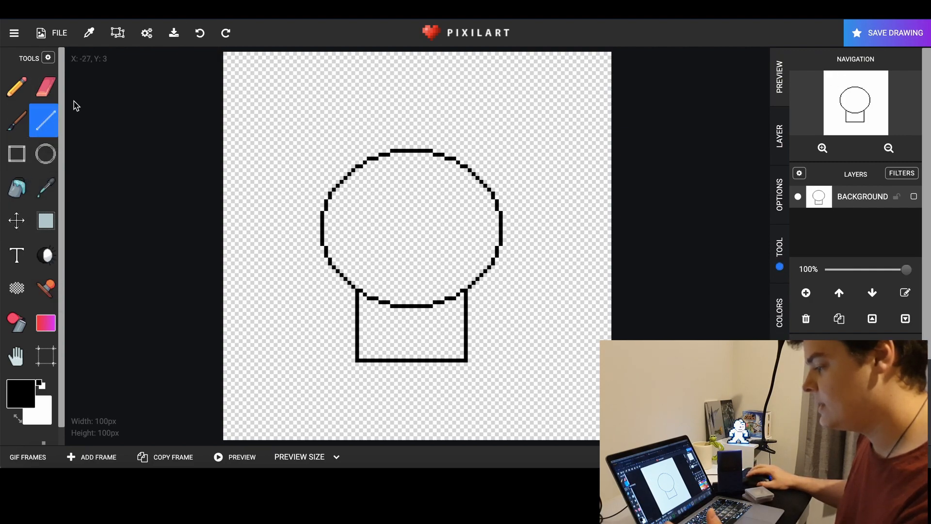
# Step: Draw a small test rectangle and a test circle in the empty area beside the ellipse, undoing each one
pyautogui.click(17, 153)
pyautogui.moveTo(353, 131); pyautogui.dragTo(307, 133)
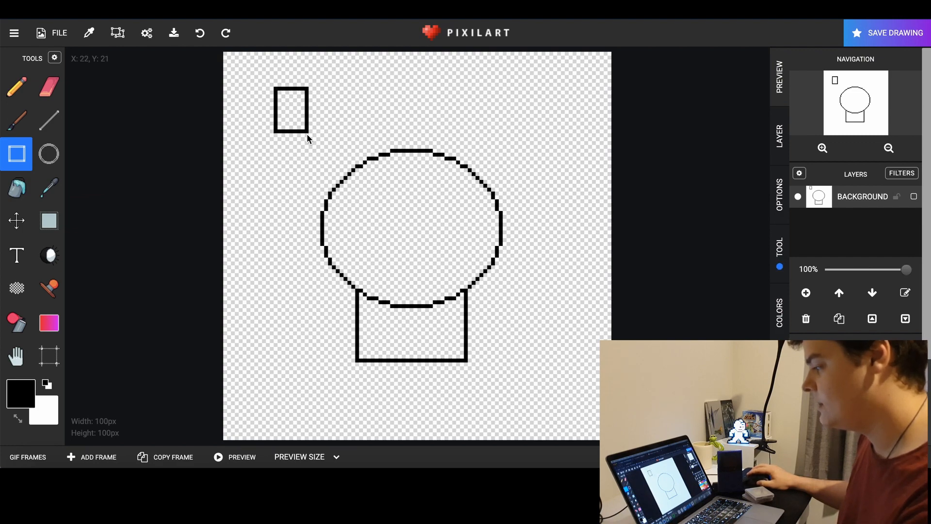
pyautogui.click(200, 33)
pyautogui.click(48, 154)
pyautogui.moveTo(267, 89); pyautogui.dragTo(345, 169)
pyautogui.click(199, 32)
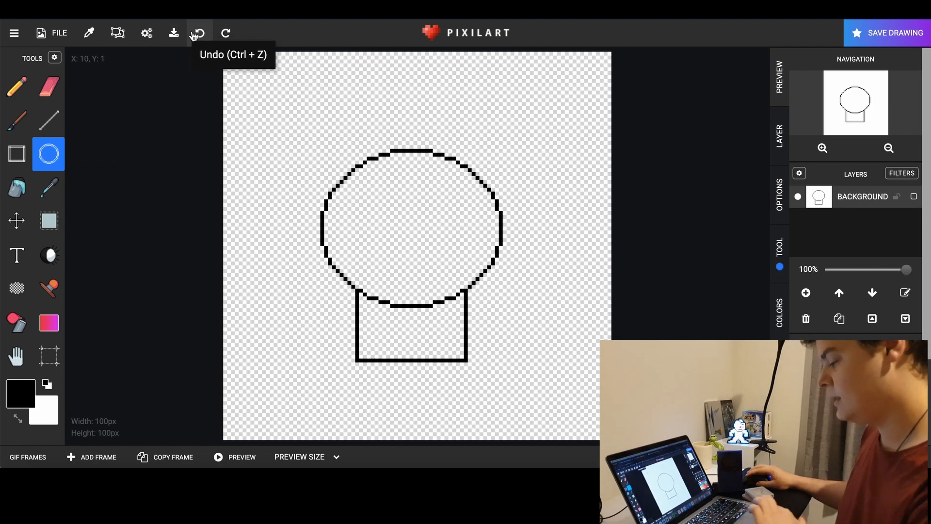
# Step: Fill the inside of the ellipse and of the rectangle beneath it with the Bucket tool
pyautogui.click(17, 188)
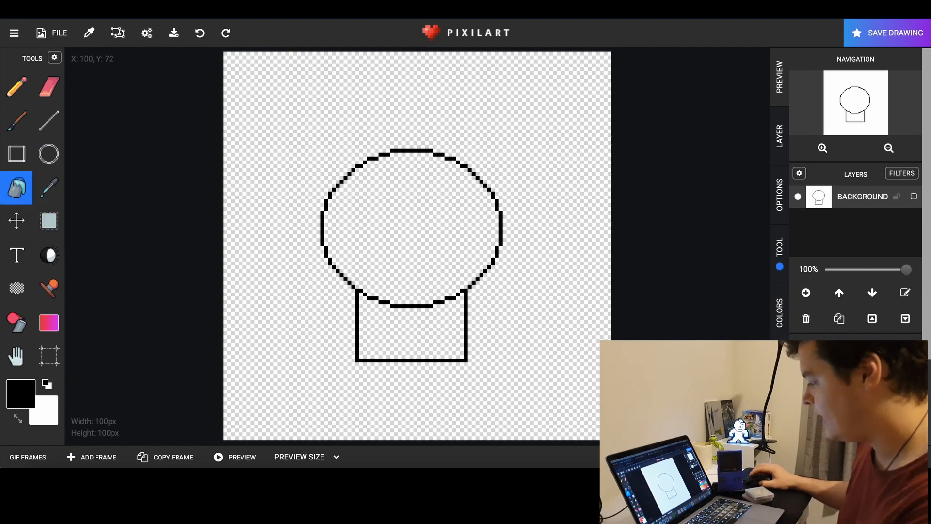
pyautogui.click(405, 236)
pyautogui.click(378, 344)
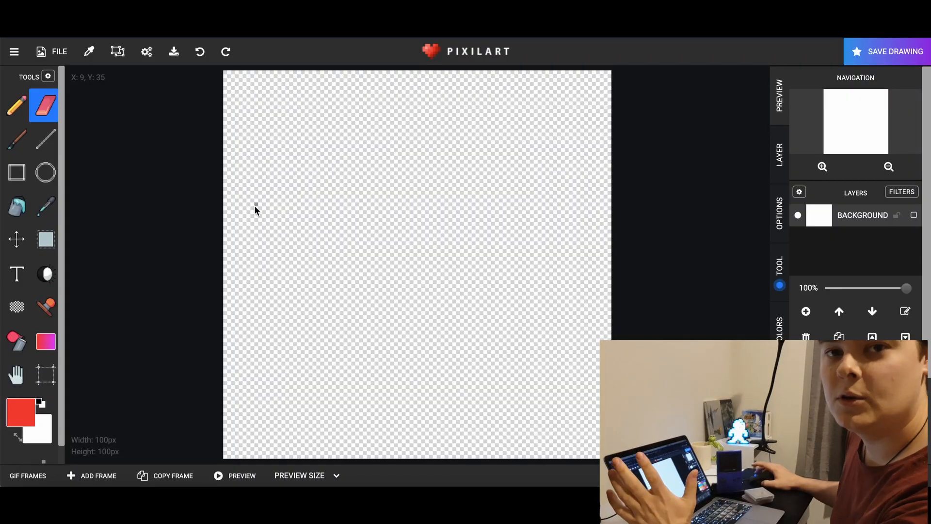
pyautogui.click(45, 172)
pyautogui.moveTo(324, 177); pyautogui.dragTo(476, 307)
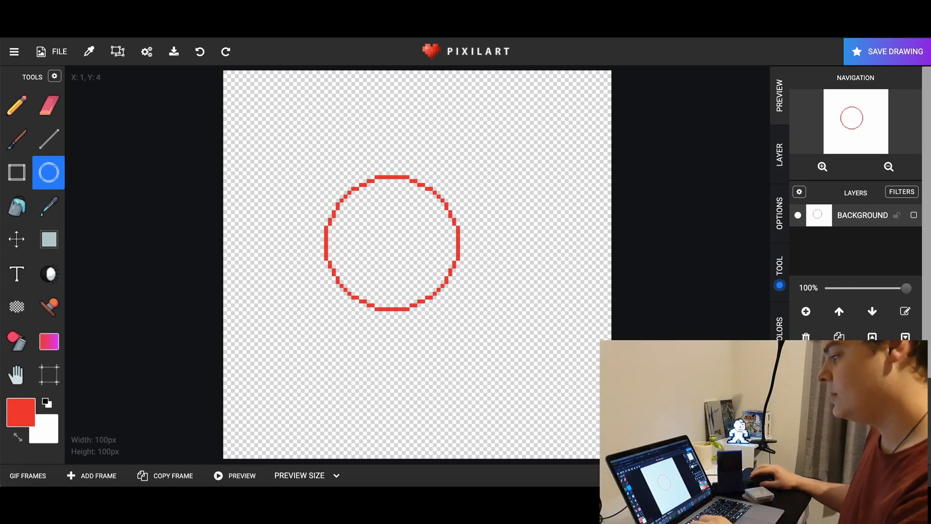
pyautogui.click(200, 51)
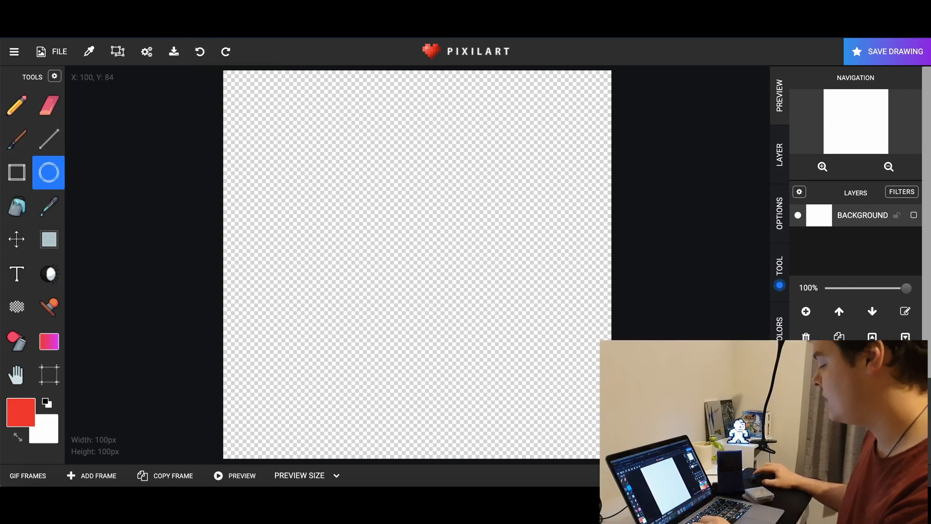
# Step: Draw a black circle for the head with a narrow rectangle beneath it, and erase the rectangle's edge inside the circle
pyautogui.press('d')
pyautogui.moveTo(380, 199); pyautogui.dragTo(479, 307)
pyautogui.click(17, 173)
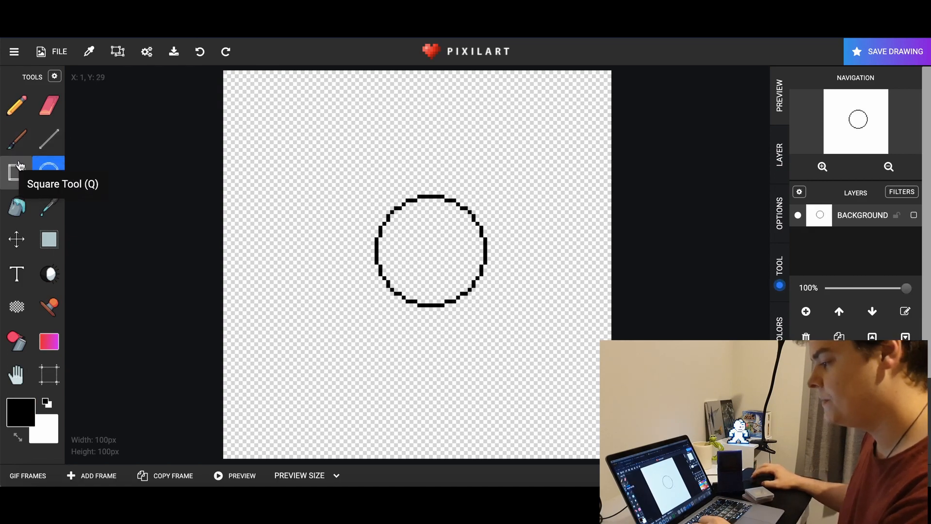
pyautogui.moveTo(403, 302); pyautogui.dragTo(456, 358)
pyautogui.click(47, 104)
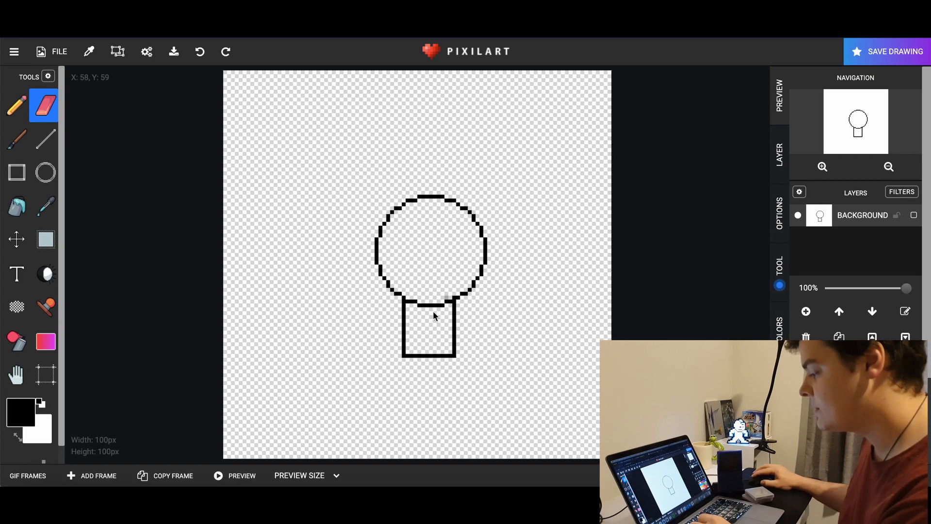
# Step: Draw two small circles as eyes and a freehand smiling mouth inside the head
pyautogui.click(47, 190)
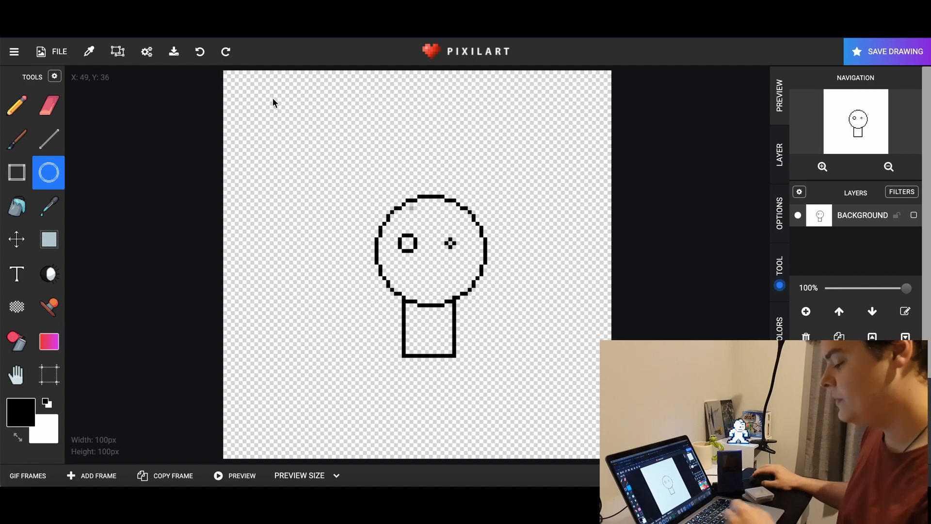
pyautogui.click(199, 51)
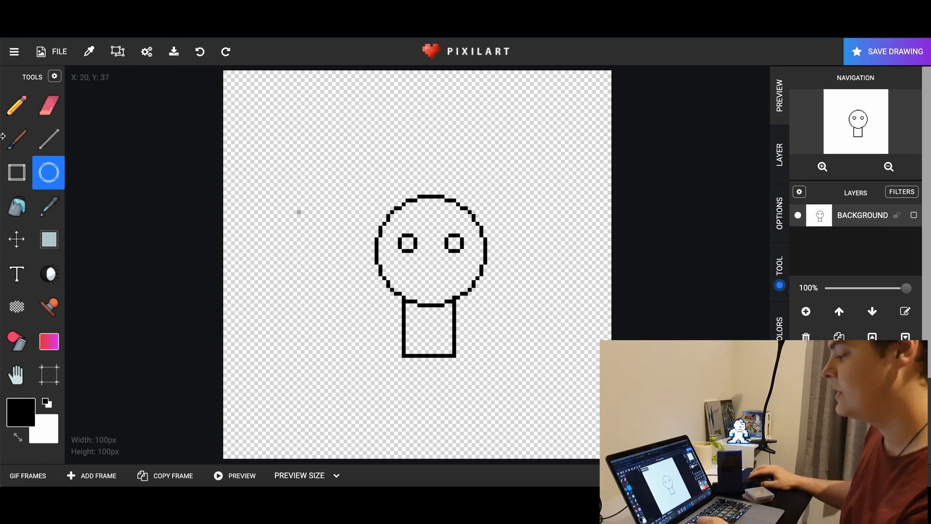
pyautogui.click(19, 129)
pyautogui.click(16, 108)
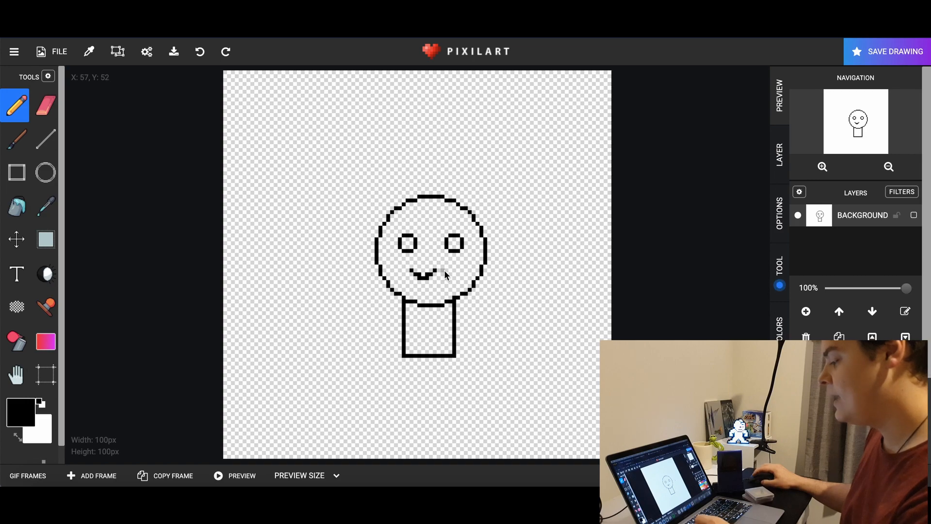
pyautogui.click(200, 51)
pyautogui.moveTo(412, 275); pyautogui.dragTo(447, 276)
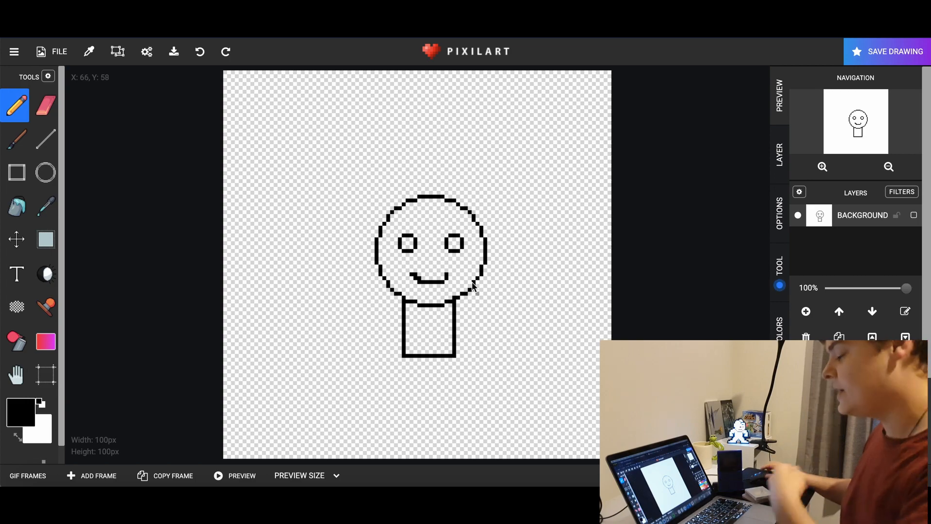
# Step: Scribble black curly hair along the upper edge of the head with the Pencil tool, undoing strokes that go astray
pyautogui.click(14, 139)
pyautogui.click(16, 105)
pyautogui.moveTo(420, 205)
pyautogui.mouseDown()
pyautogui.moveTo(395, 189)
pyautogui.moveTo(427, 194)
pyautogui.moveTo(350, 206)
pyautogui.moveTo(410, 210)
pyautogui.mouseUp()
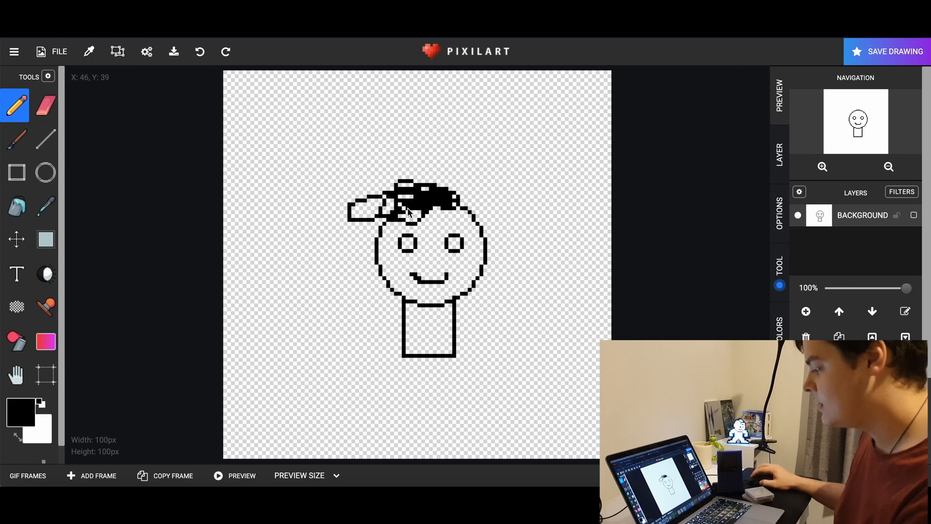
pyautogui.click(200, 52)
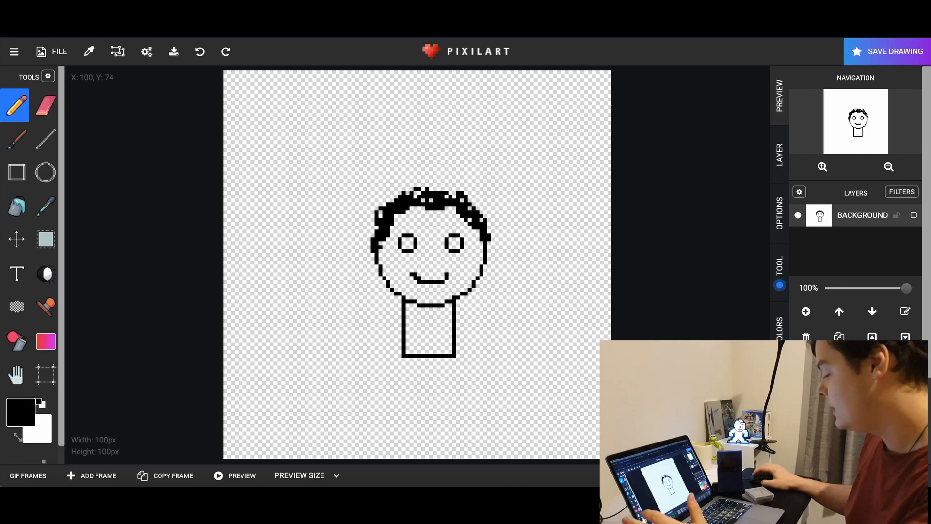
# Step: Fill the face with light pink and the body rectangle, including its outline, with crimson
pyautogui.click(849, 417)
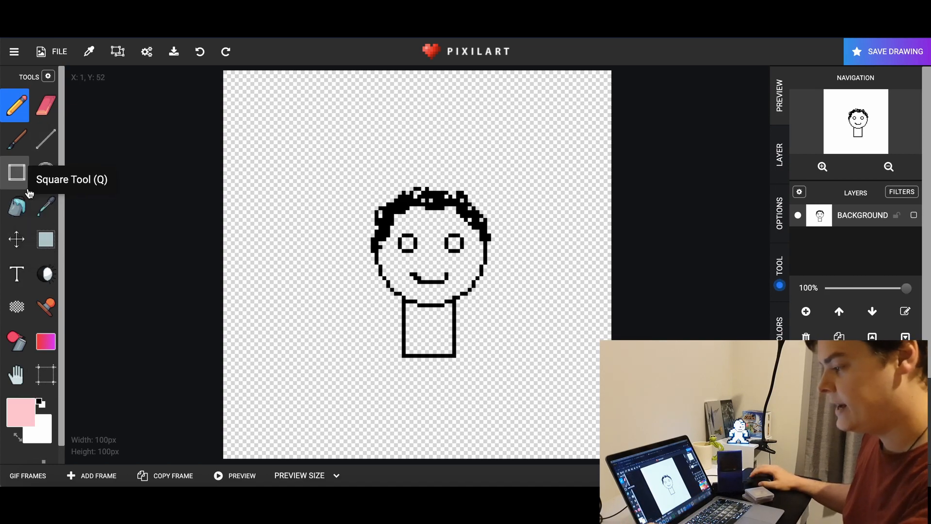
pyautogui.click(17, 206)
pyautogui.click(459, 271)
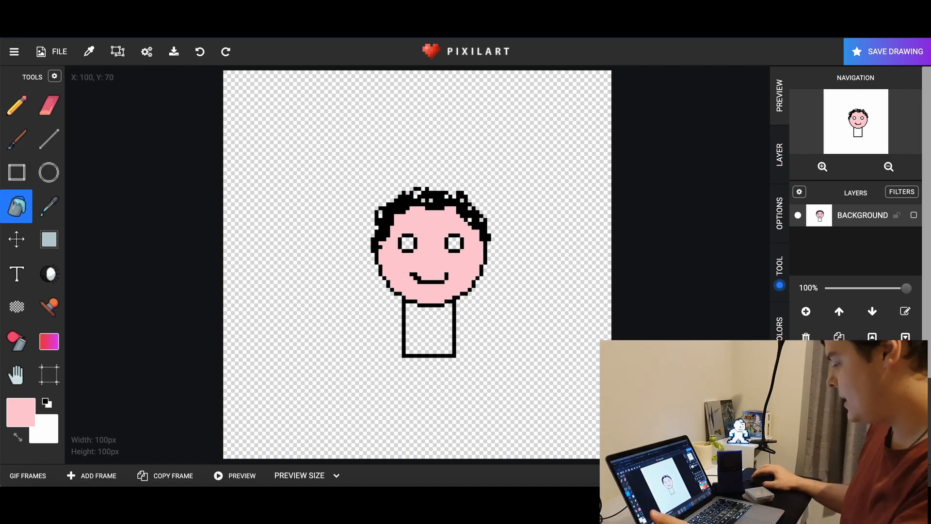
pyautogui.click(825, 427)
pyautogui.click(405, 315)
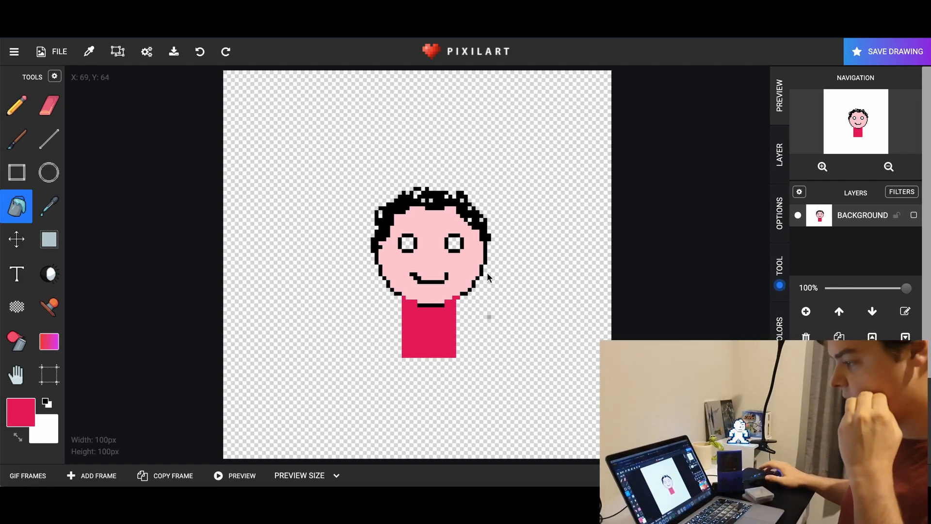
# Step: Start a new blank drawing 100 pixels wide and 100 pixels high, discarding the current one
pyautogui.click(145, 50)
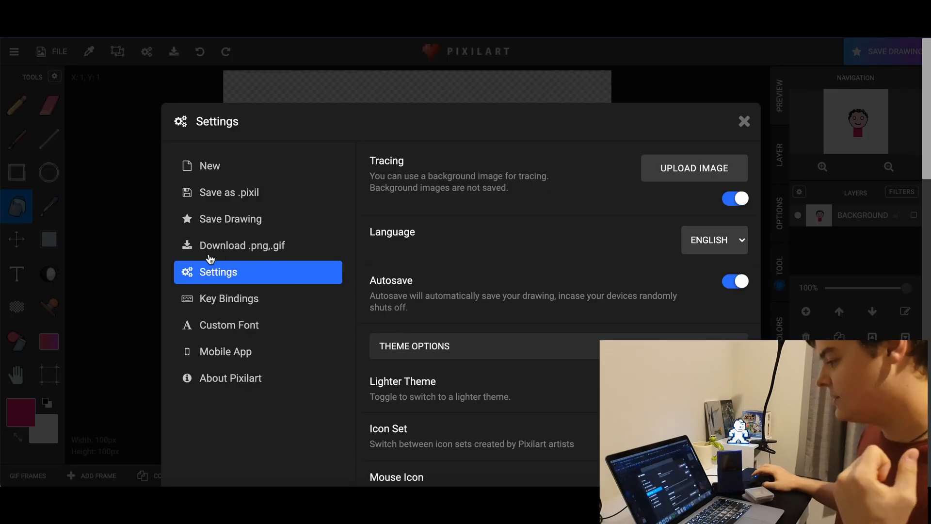
pyautogui.click(231, 166)
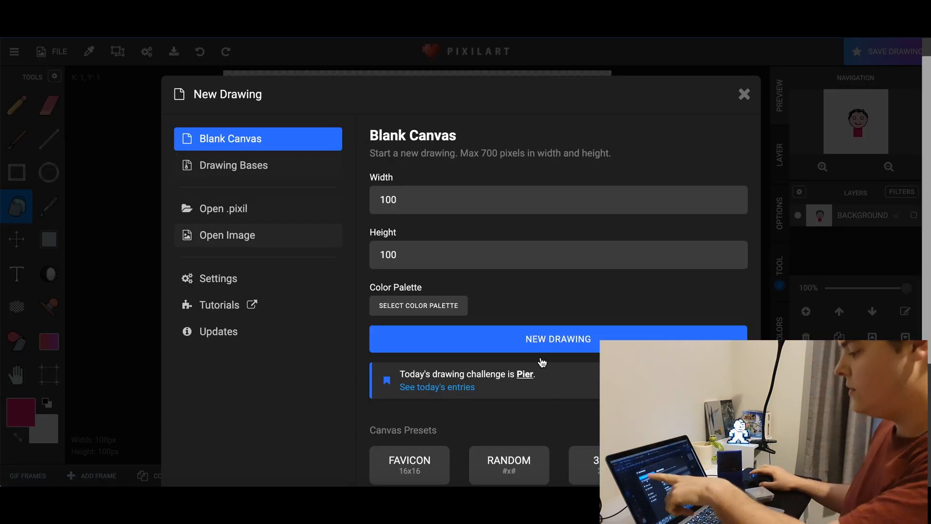
pyautogui.click(554, 346)
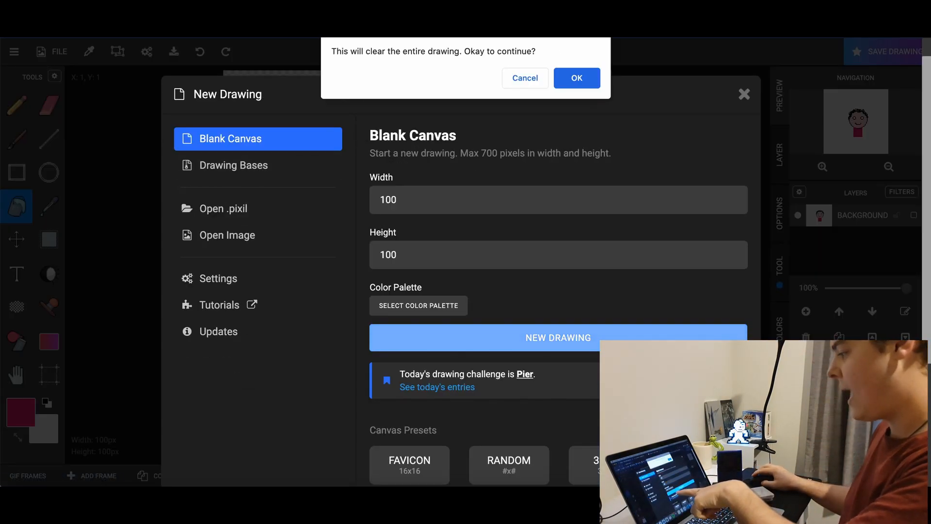
pyautogui.click(574, 77)
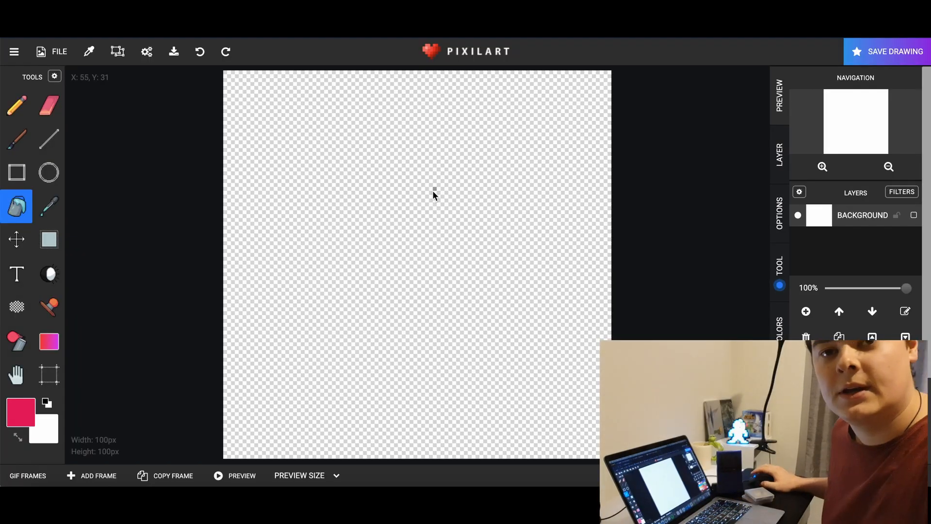
# Step: Examine the export and download options for the drawing, including the PNG size and layer export choices, without downloading anything
pyautogui.click(54, 52)
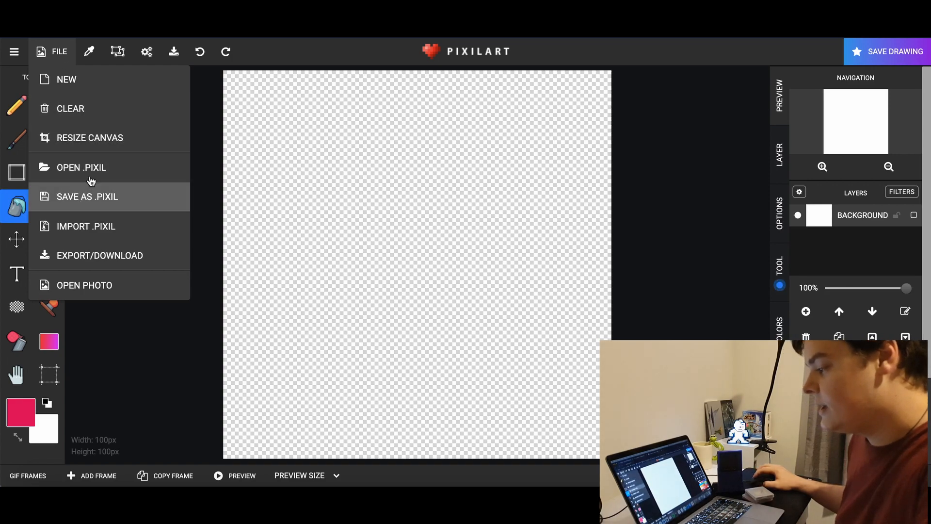
pyautogui.click(90, 258)
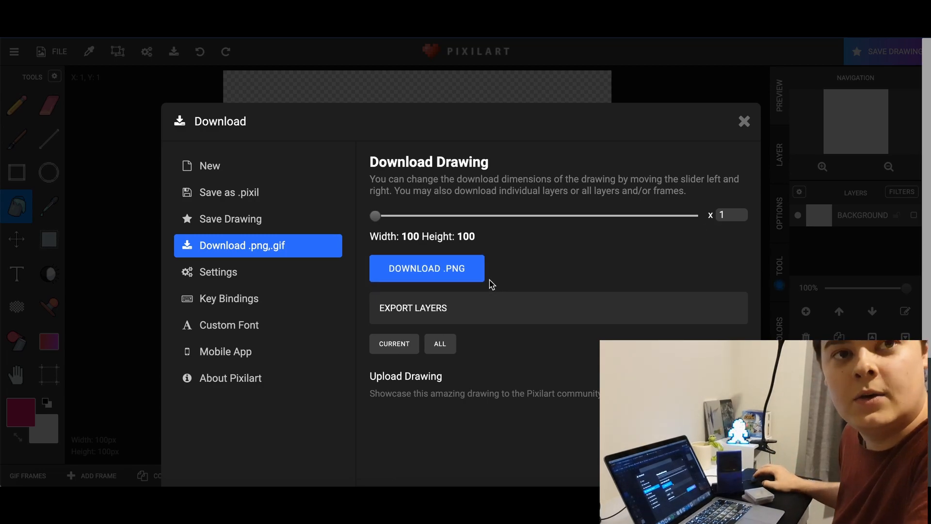
pyautogui.click(744, 123)
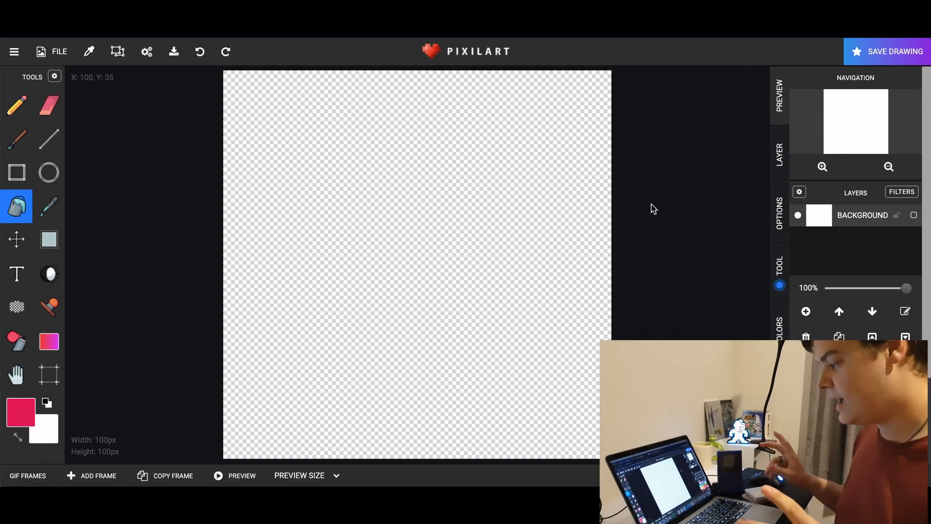
# Step: Draw a black cat face near the canvas centre: a circle for the head, with pointed ears, nose, mouth and eyes pencilled freehand
pyautogui.click(49, 172)
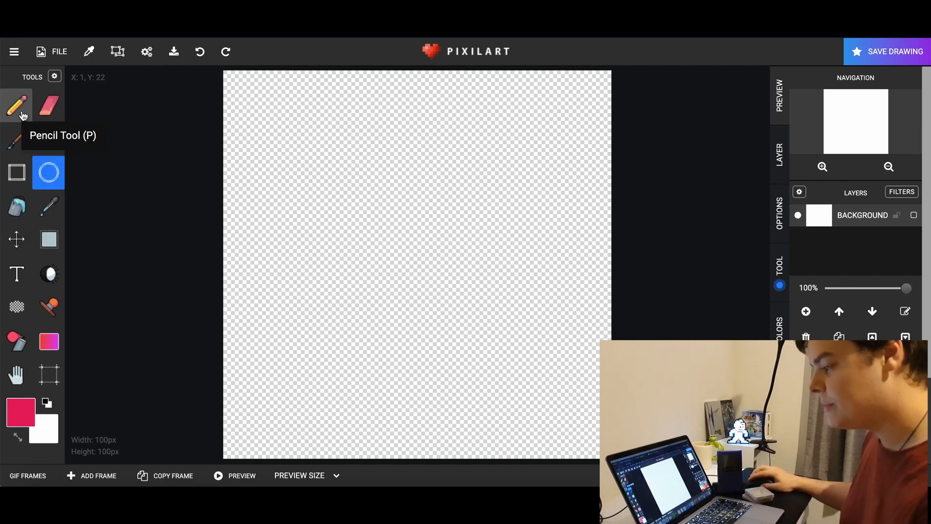
pyautogui.press('d')
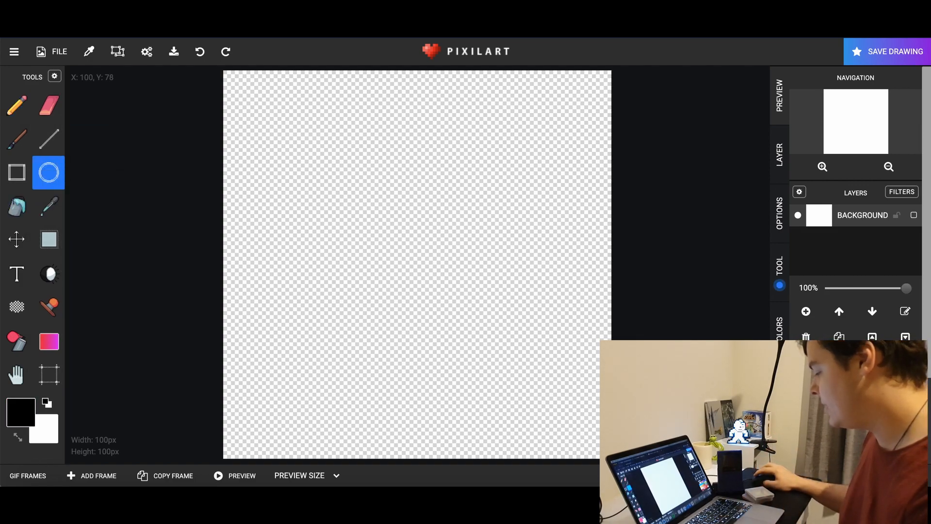
pyautogui.moveTo(360, 212); pyautogui.dragTo(458, 305)
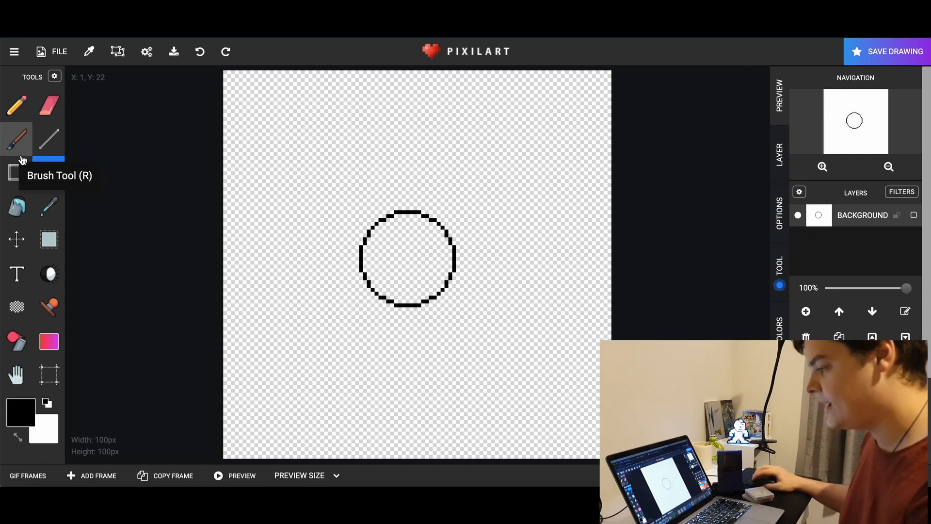
pyautogui.click(16, 105)
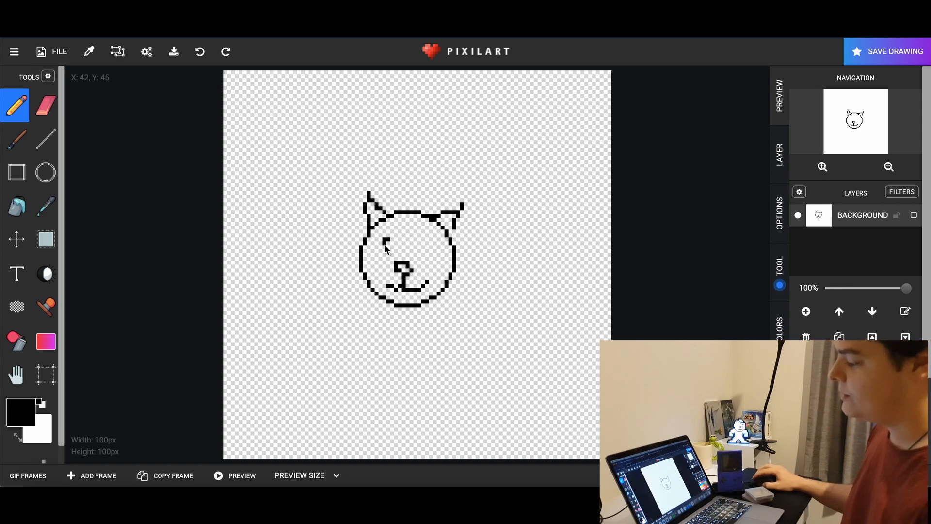
pyautogui.moveTo(419, 252); pyautogui.dragTo(427, 253)
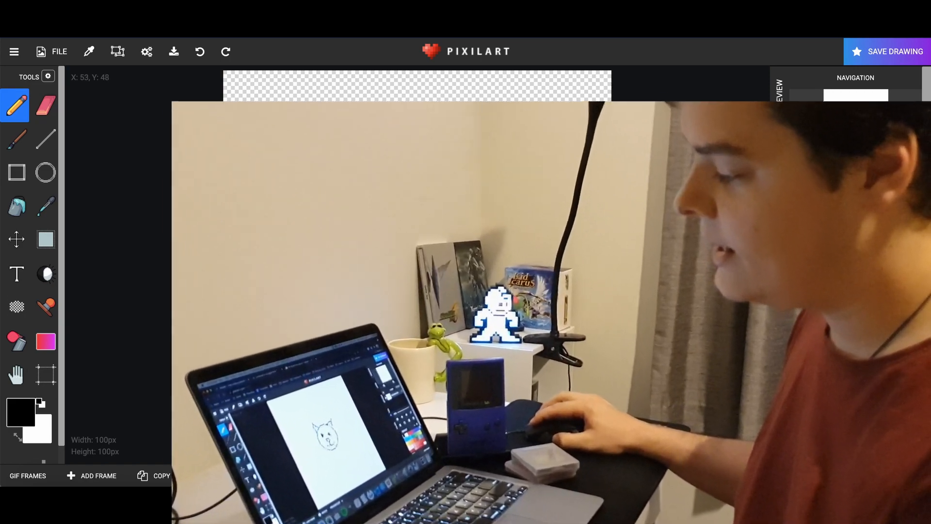